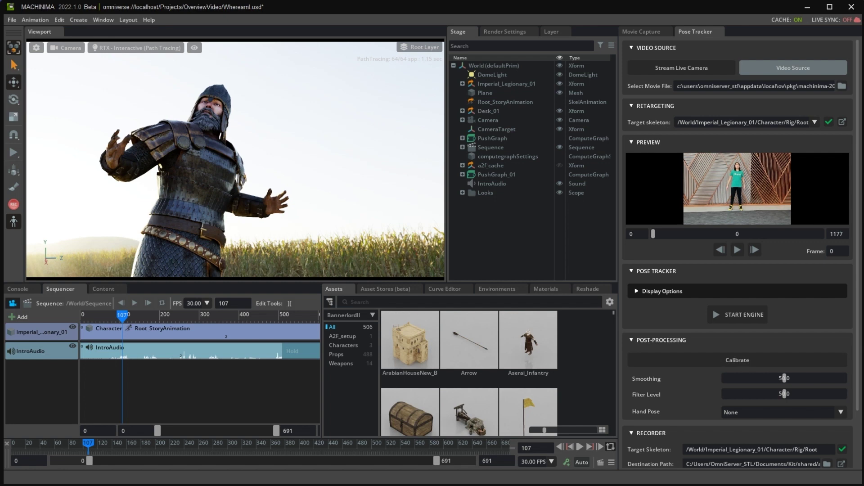
Step: Browse the Content library to the NVIDIA > Assets > Machinima folder
click(102, 289)
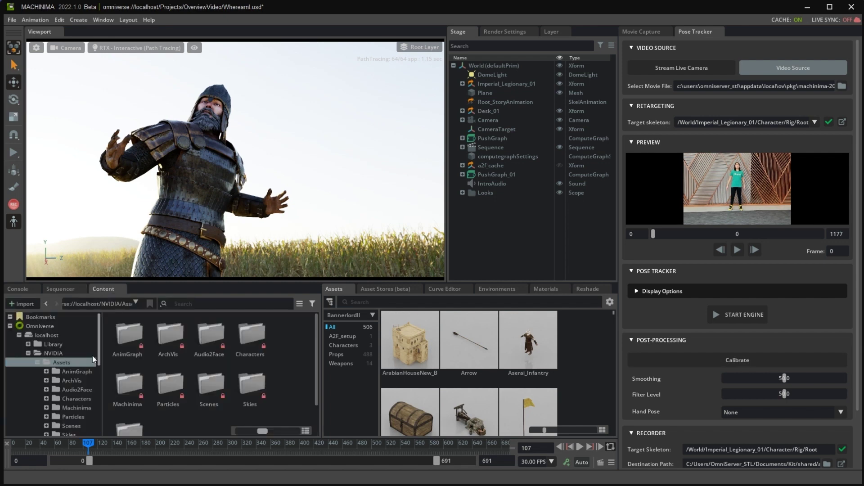
click(60, 354)
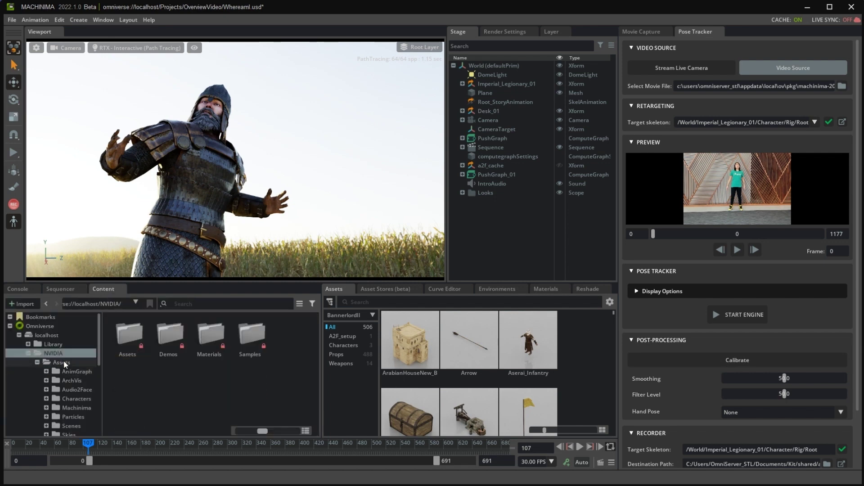
click(63, 361)
double_click(137, 382)
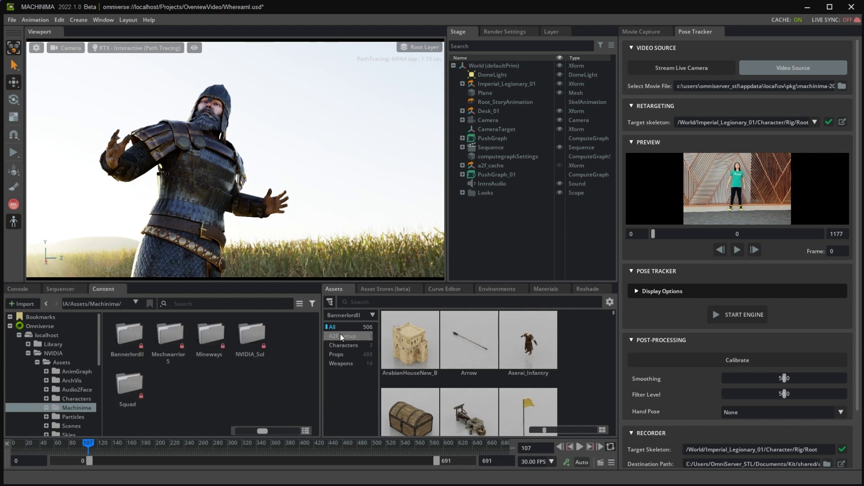
Step: Switch the asset library to the Squad collection
click(348, 315)
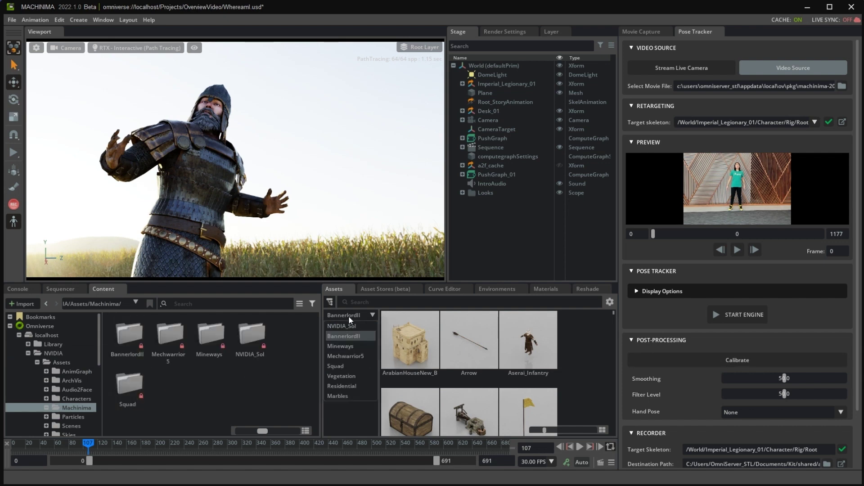
click(350, 365)
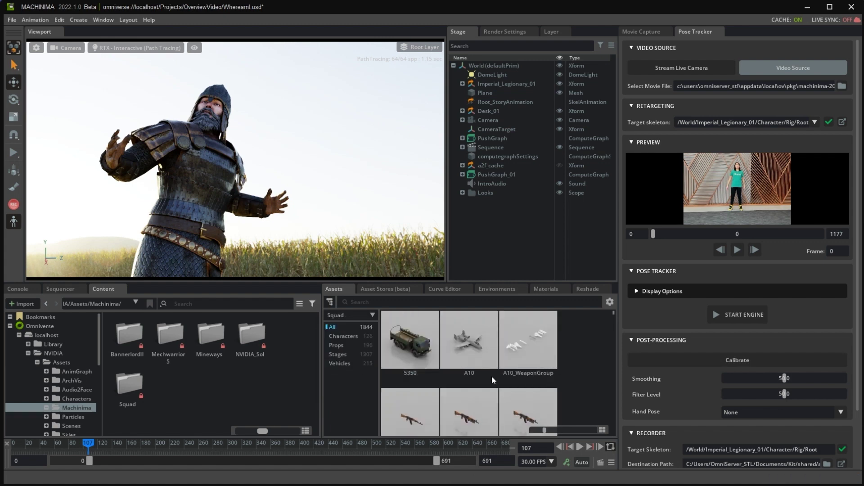
click(346, 314)
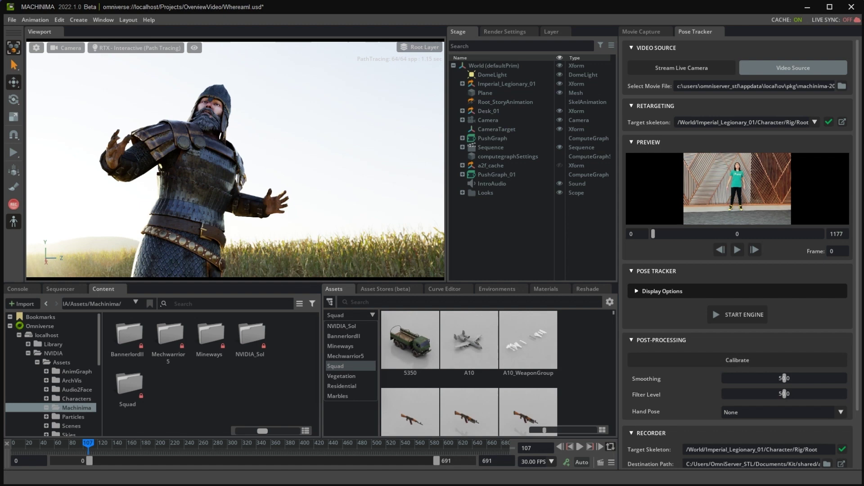
key(Escape)
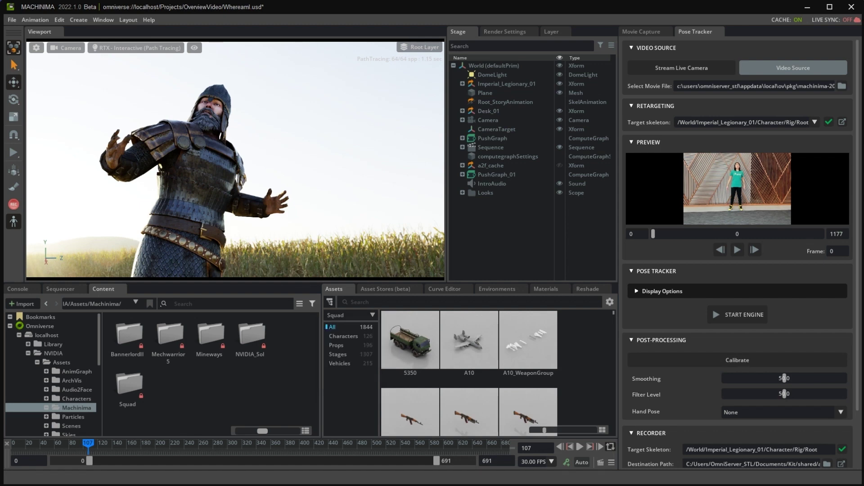
Step: Enable Animation > Retargeting after browsing the Audio2Face Toolbox and Constraints entries
click(37, 20)
mouse_move(42, 29)
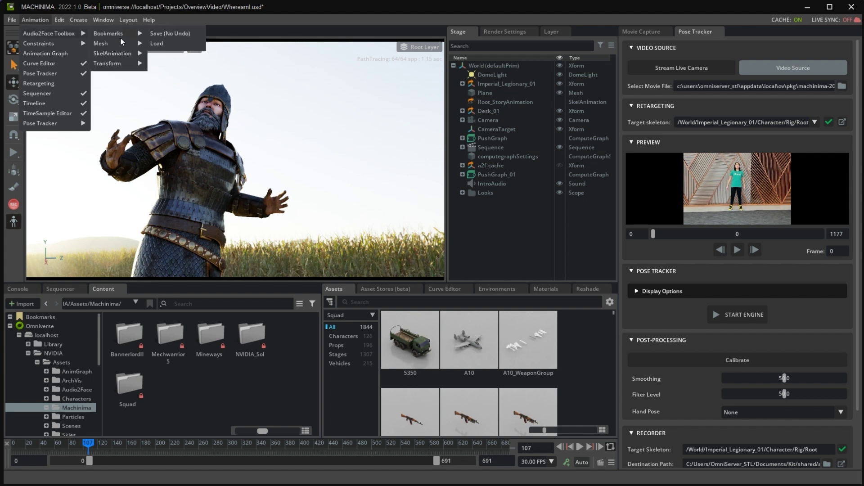
mouse_move(118, 43)
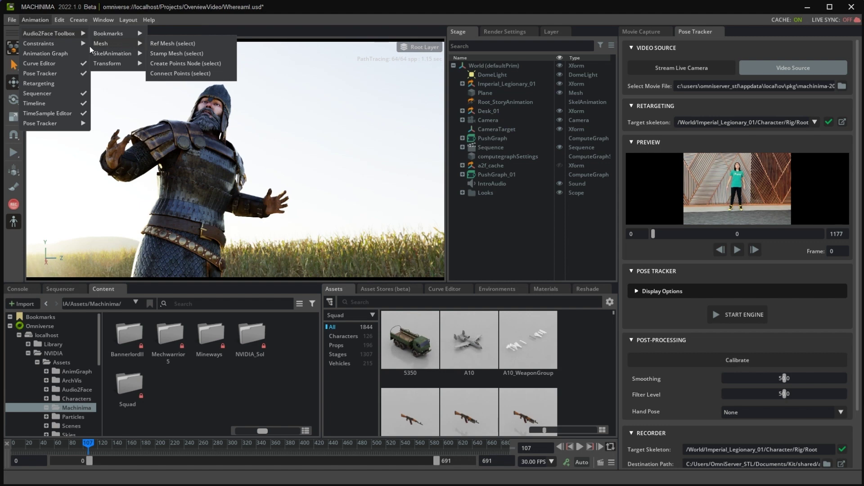
mouse_move(50, 45)
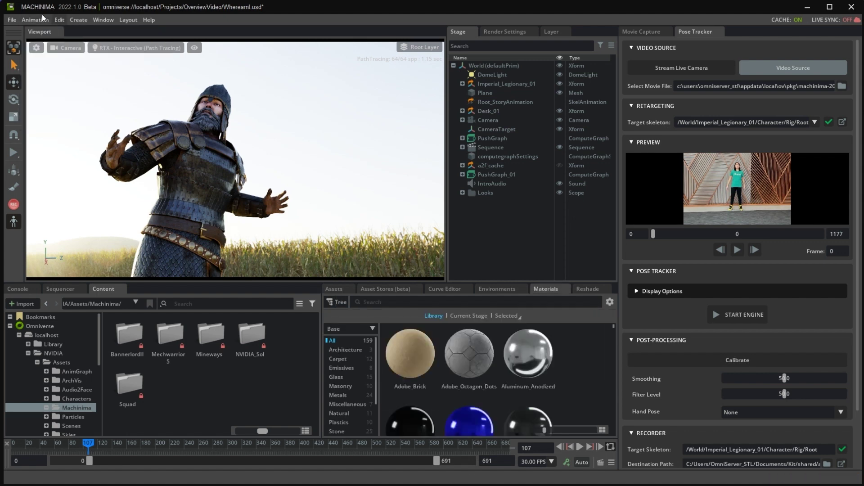
click(42, 18)
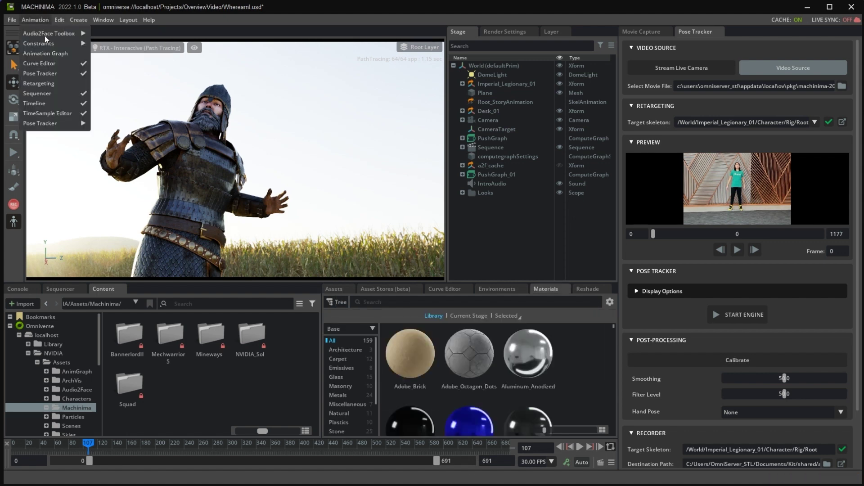
click(46, 83)
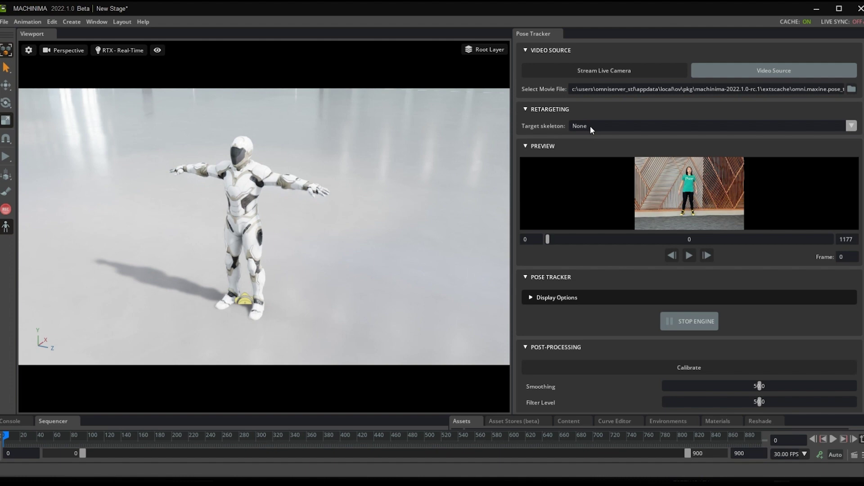
Step: Set the Pose Tracker target skeleton to /sol_mkii_tPose/sol_mkii/Skeleton and auto-retarget it
click(616, 126)
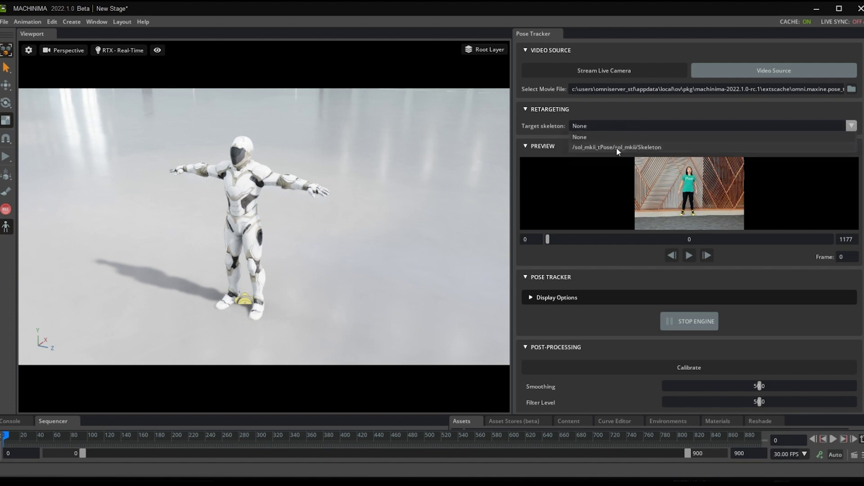
click(616, 148)
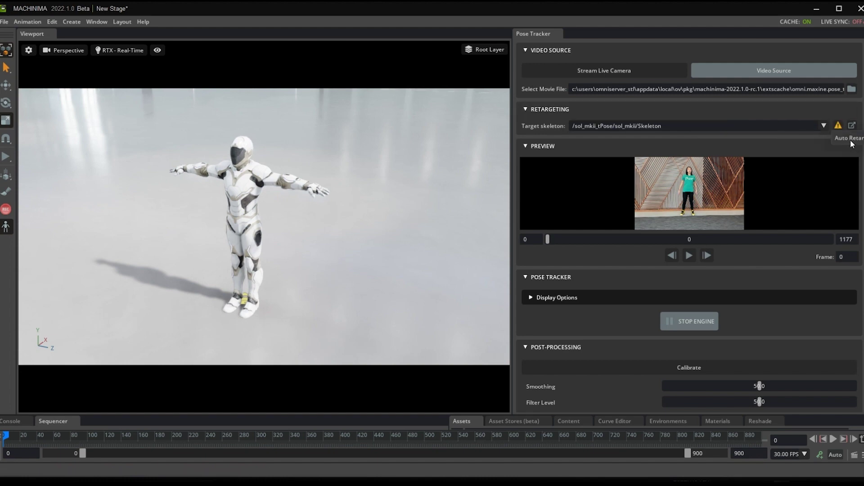
click(838, 126)
Step: Play the reference movie, pause at frame 377, and record the tracked motion as a take
click(690, 256)
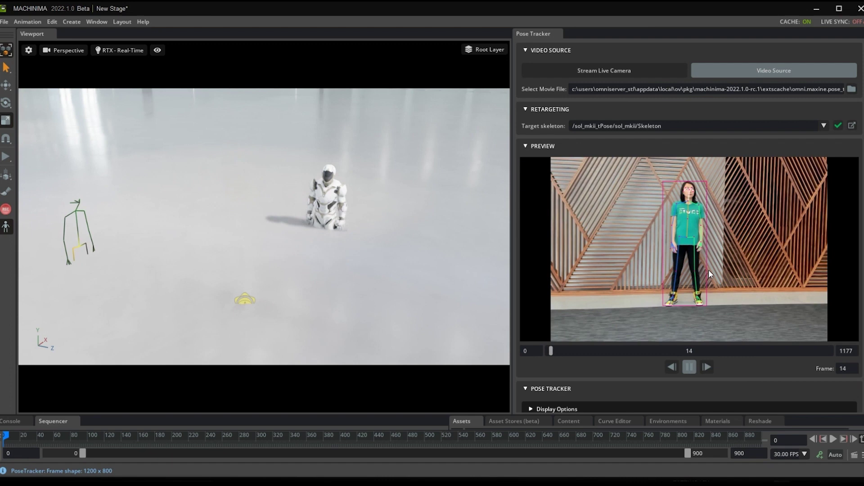
scroll(705, 297, down, 2)
scroll(691, 356, down, 1)
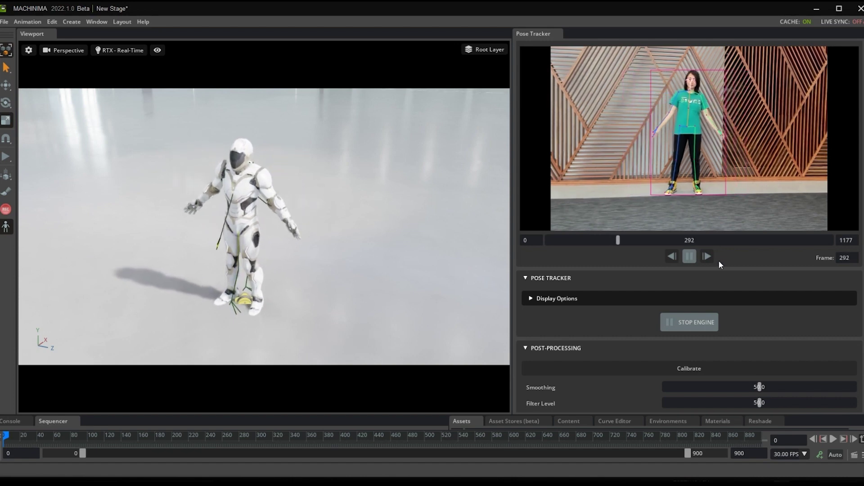
click(690, 256)
scroll(751, 300, down, 3)
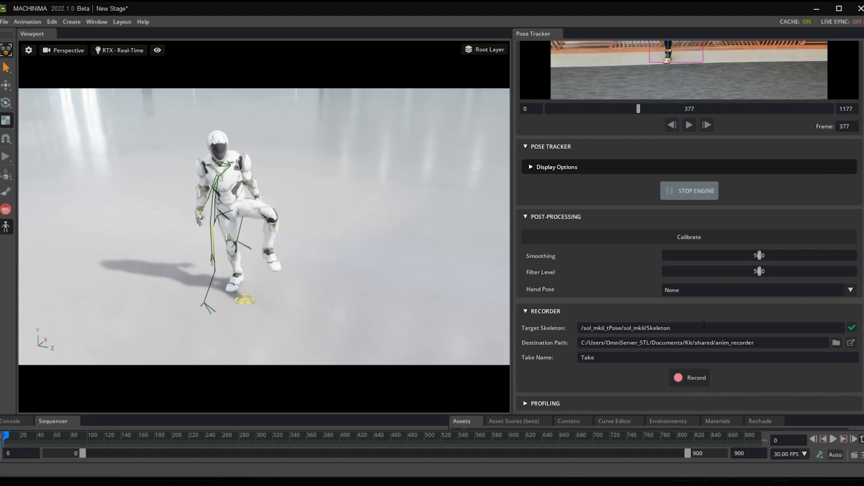
click(698, 377)
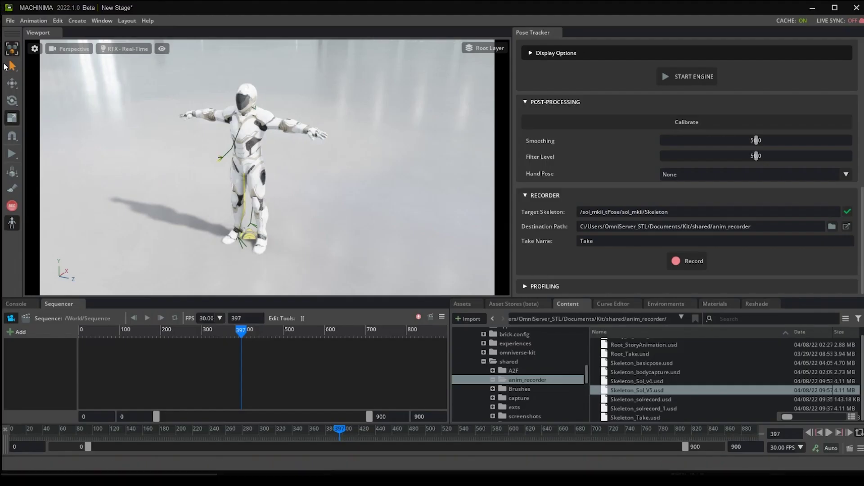
Step: Show the Stage hierarchy panel from the Window menu
click(36, 21)
mouse_move(42, 36)
click(107, 19)
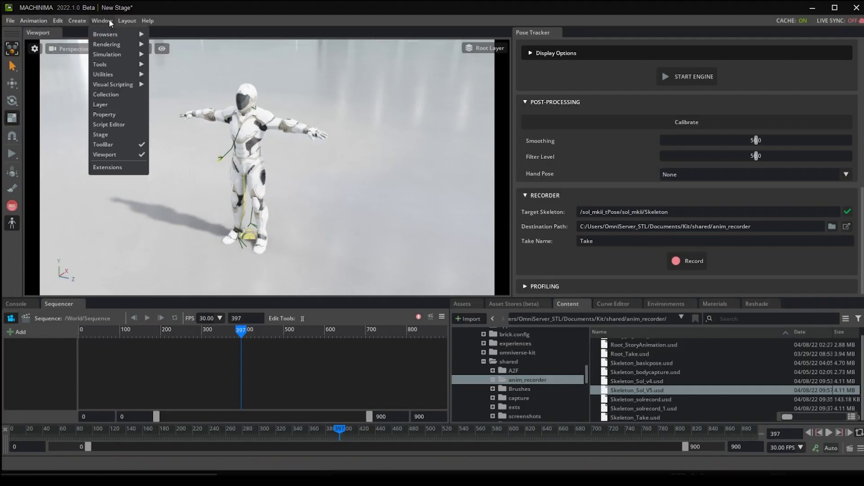
click(116, 133)
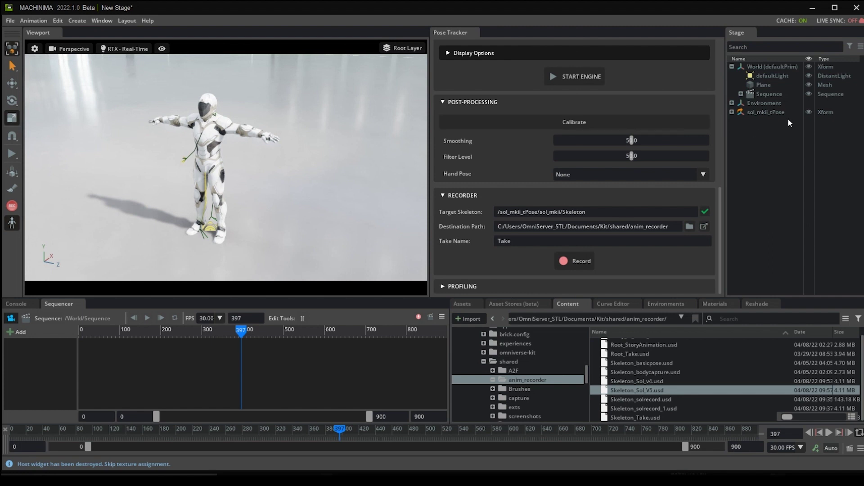
Step: Add sol_mkii_tPose as a sequencer track with Skeleton_Sol_V5.usd, then scrub to preview
click(775, 113)
drag(776, 120, 109, 354)
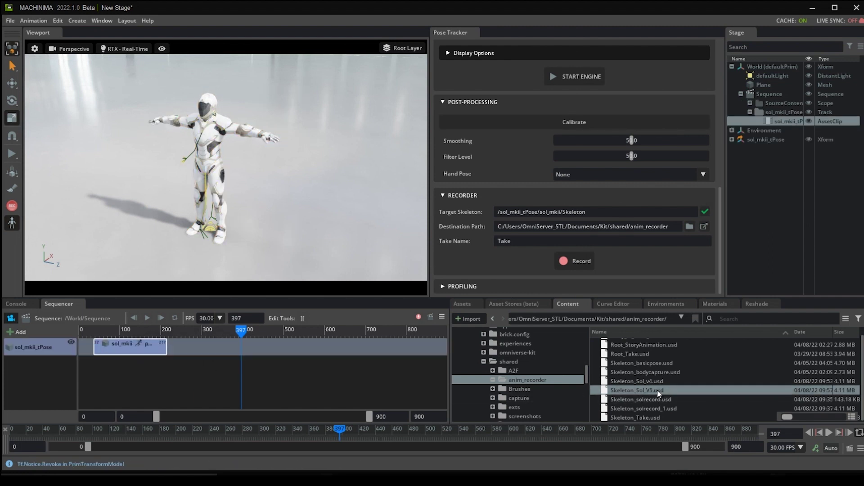
drag(643, 390, 135, 349)
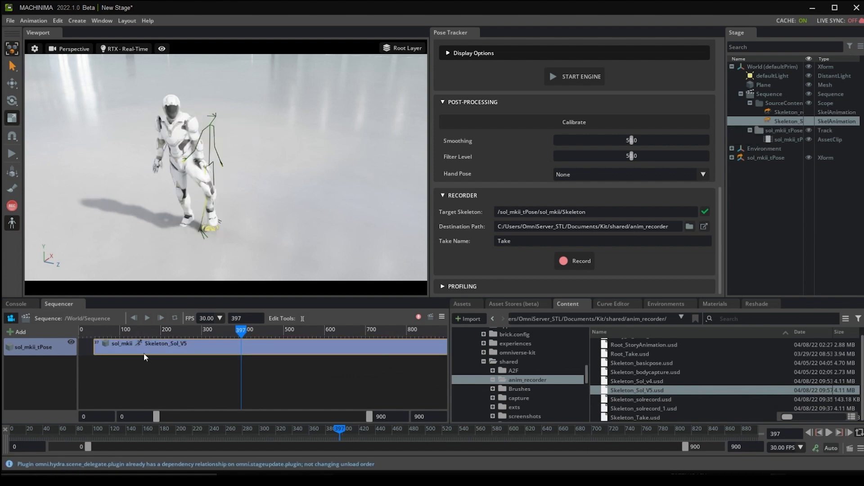
drag(242, 331, 233, 351)
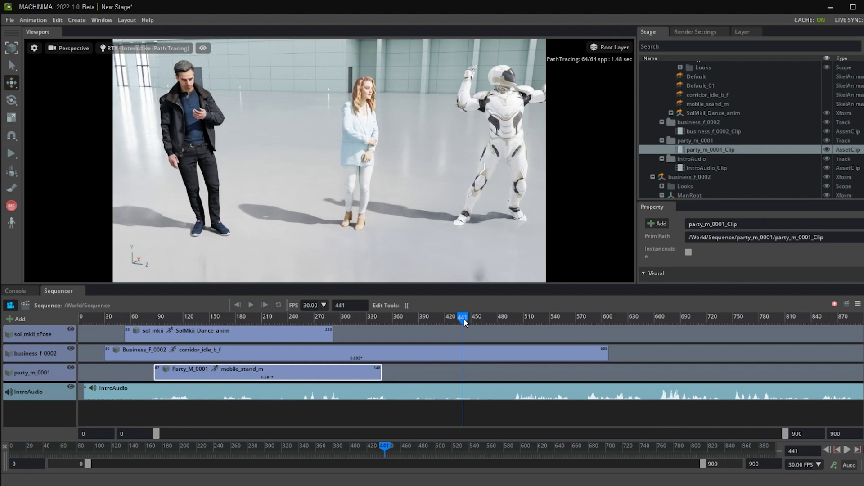
Step: Split the Business_F_0002 clip at frame 441 and move its second half to frame 516
click(450, 353)
click(407, 306)
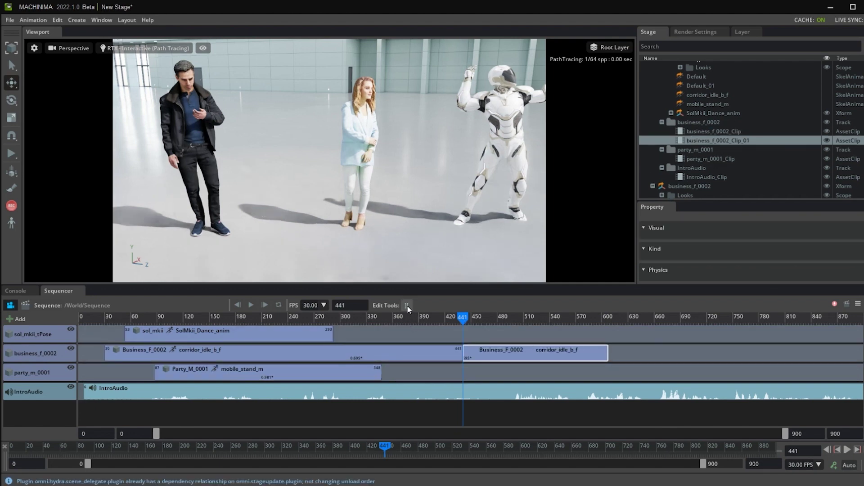
drag(486, 353, 552, 353)
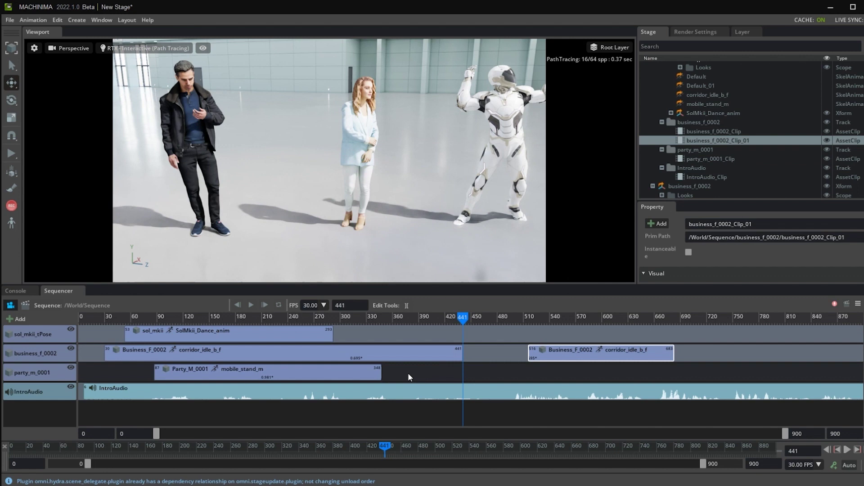
Step: Extend the Party_M_0001 clip's repeats out to frame 692
drag(380, 369, 318, 380)
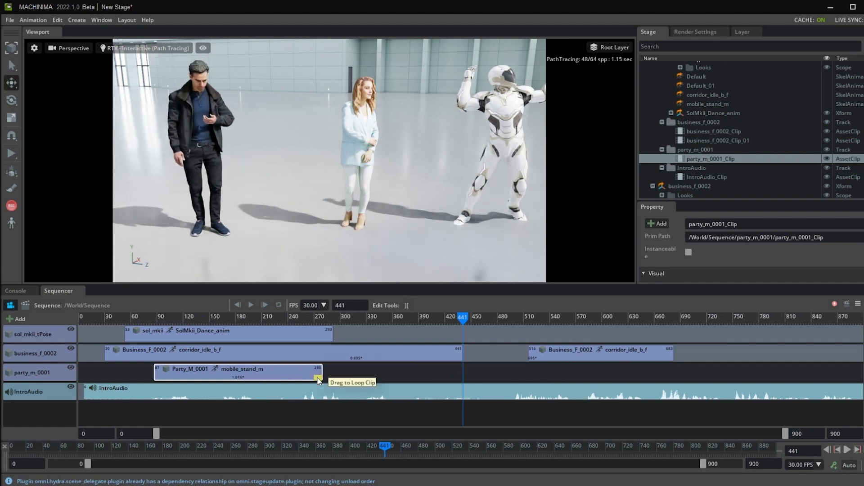
drag(317, 380, 695, 383)
drag(463, 317, 547, 325)
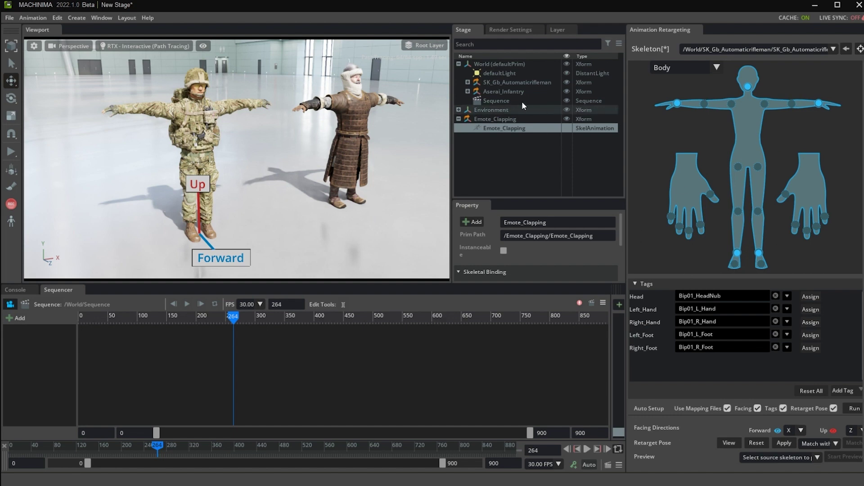
Step: Add the rifleman as a sequence track playing Emote_Clapping and preview around frame 275
click(529, 86)
drag(528, 83, 92, 346)
drag(498, 142, 143, 328)
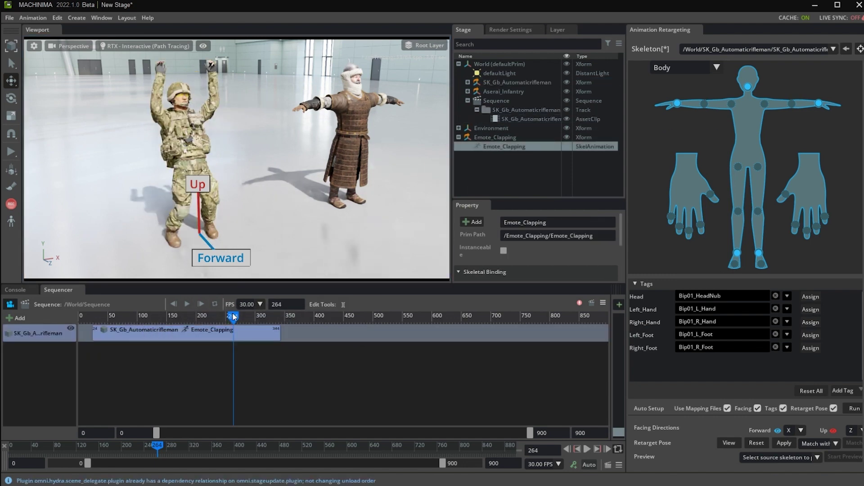
drag(232, 316, 258, 317)
Step: Add Aserai_Infantry as a sequence track playing Emote_Clapping and preview both clapping
click(516, 93)
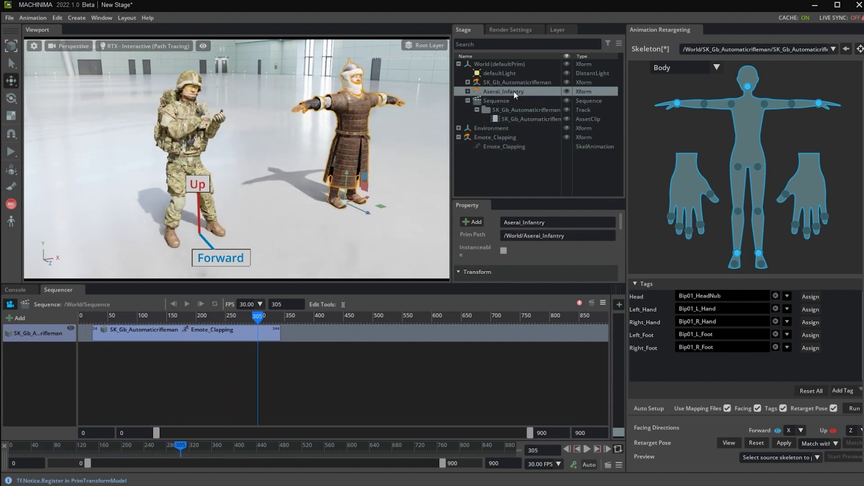
drag(516, 92, 112, 354)
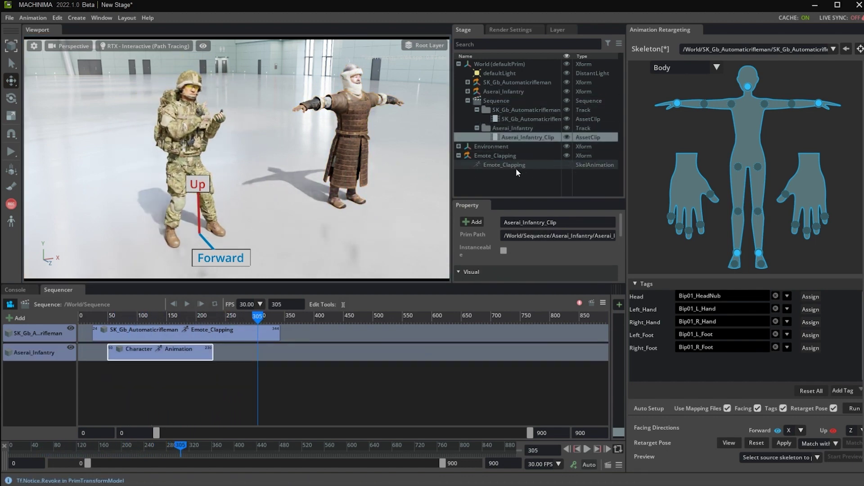
drag(517, 167, 185, 353)
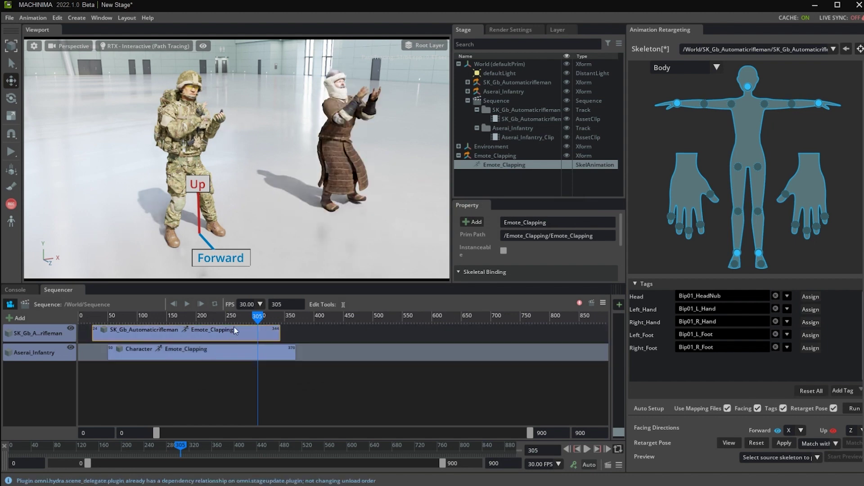
mouse_move(257, 317)
mouse_down()
mouse_move(148, 321)
mouse_move(260, 315)
mouse_up()
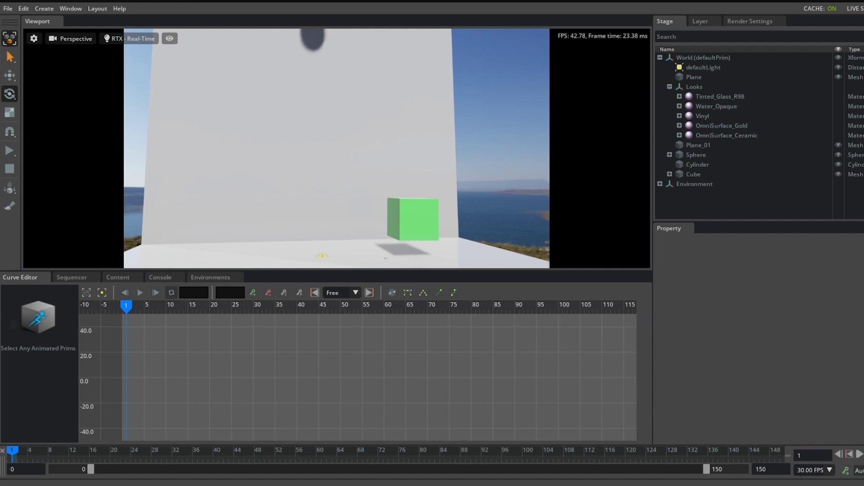
Step: Select the Sphere to show its curves and play its bounce, stopping at frame 106
click(694, 155)
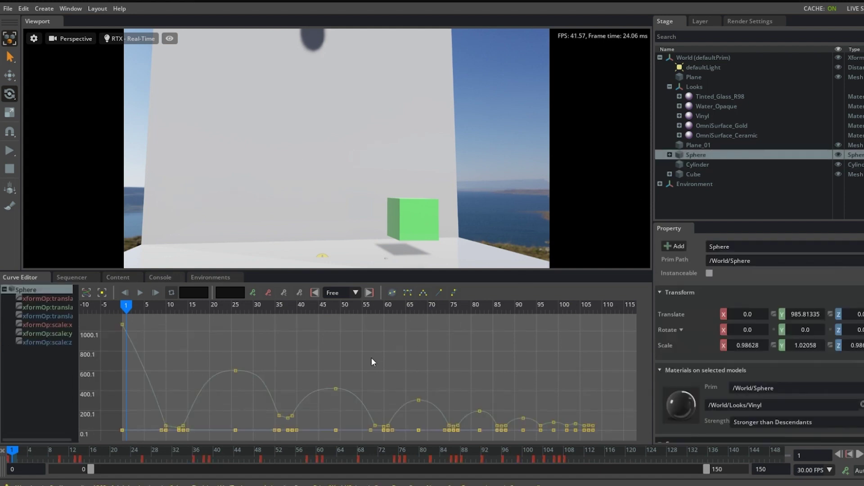
key(space)
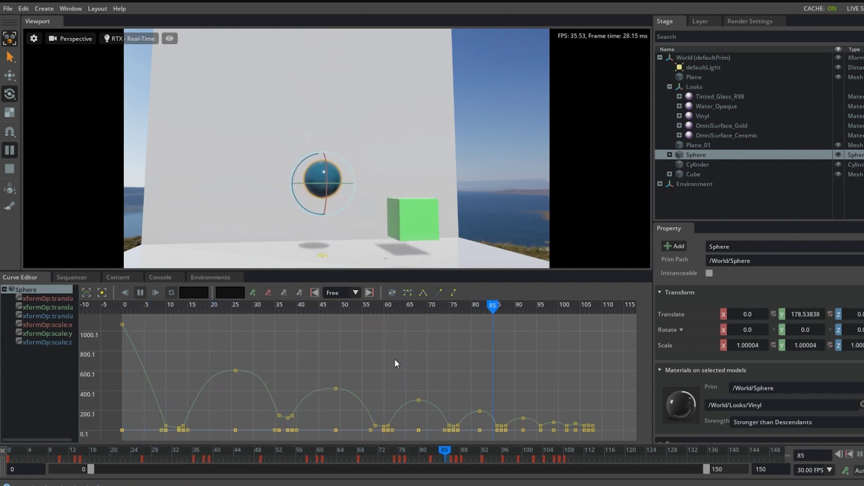
key(space)
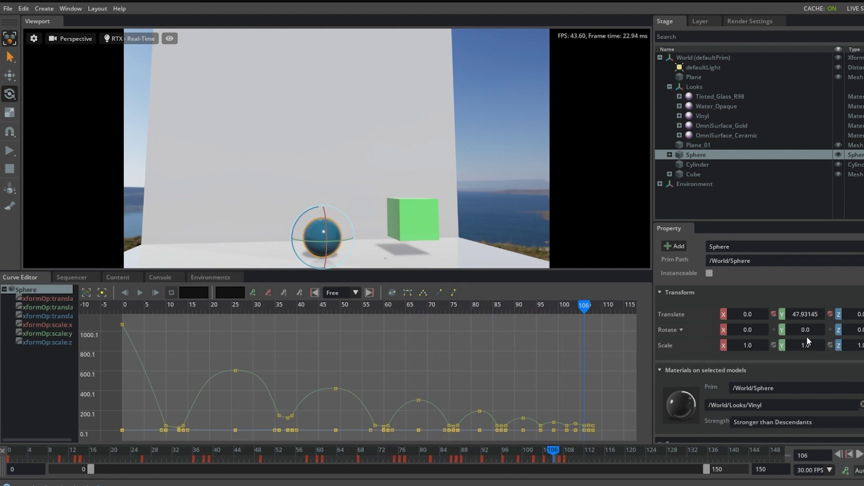
Step: Check the Rotate X keying options, then select the keys between frames 86 and 112
right_click(739, 333)
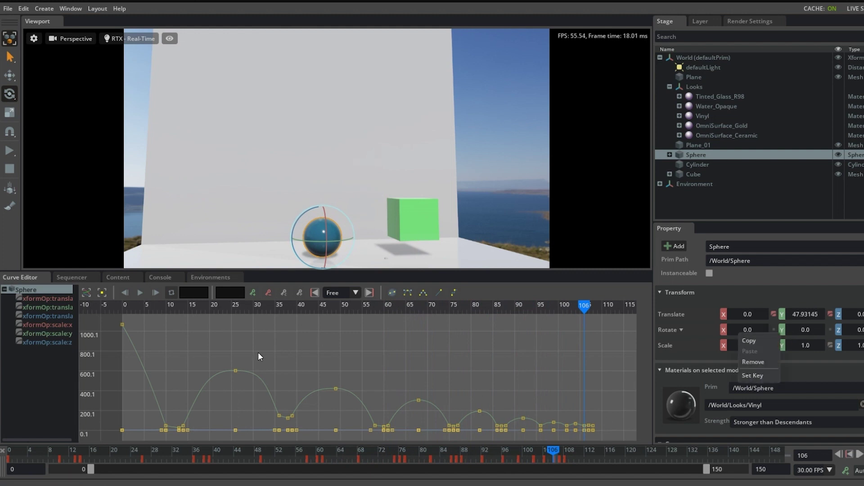
click(607, 460)
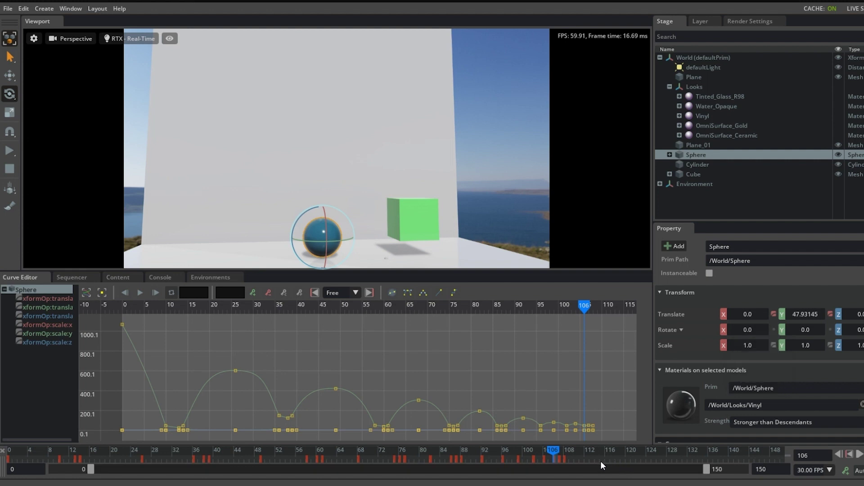
drag(601, 462, 460, 456)
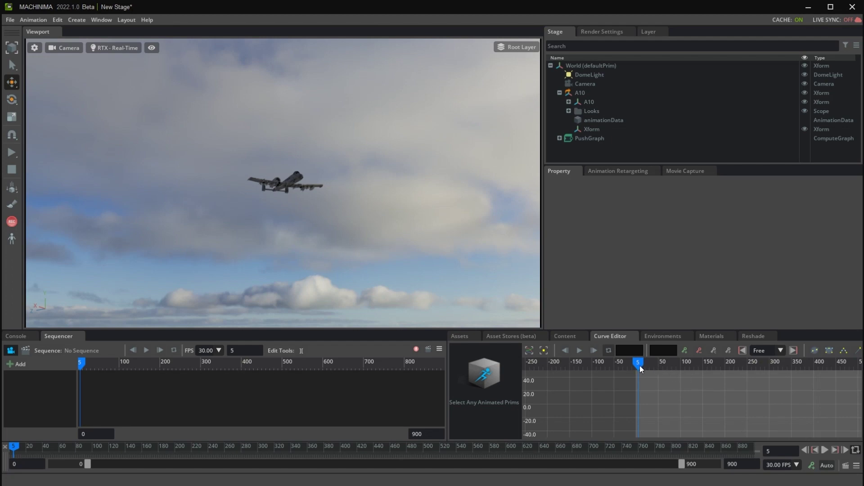
Step: Scrub the A-10 flight to frames 148 and 220, viewing from below, then play it
mouse_move(639, 365)
mouse_down()
mouse_move(715, 374)
mouse_move(648, 379)
mouse_up()
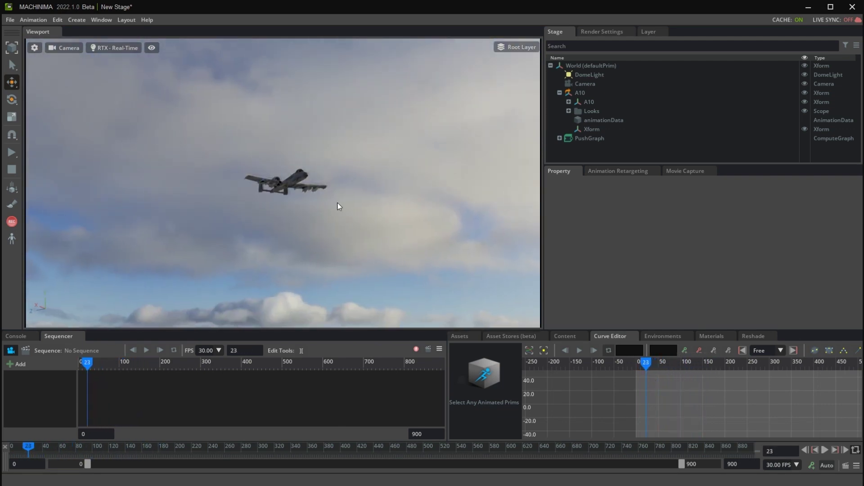
right_drag(340, 202, 342, 206)
mouse_move(650, 364)
mouse_down()
mouse_move(733, 367)
mouse_move(642, 374)
mouse_up()
key(space)
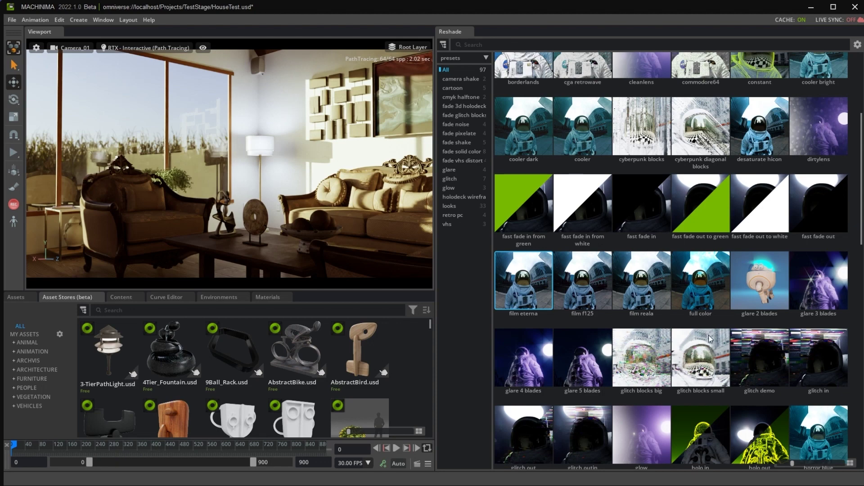
Step: Try the holo in and horror blue Reshade presets, then settle on horror green
scroll(709, 345, up, 5)
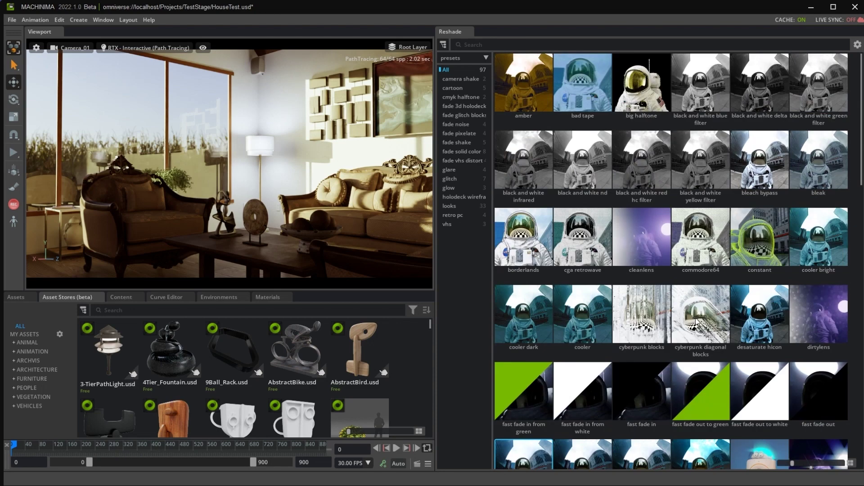
scroll(695, 321, down, 8)
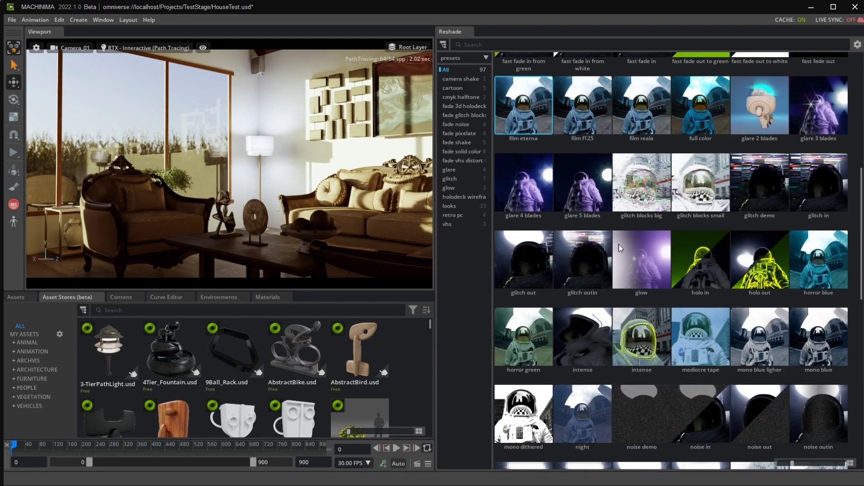
scroll(706, 260, down, 4)
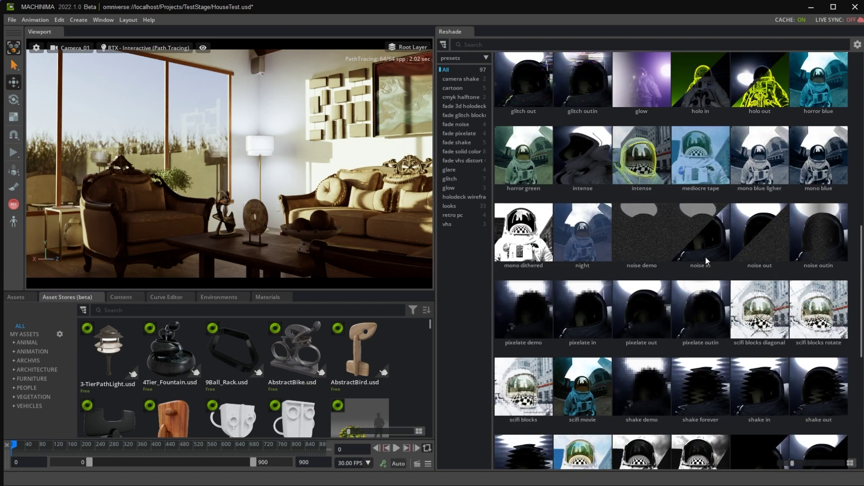
scroll(706, 257, up, 2)
click(707, 158)
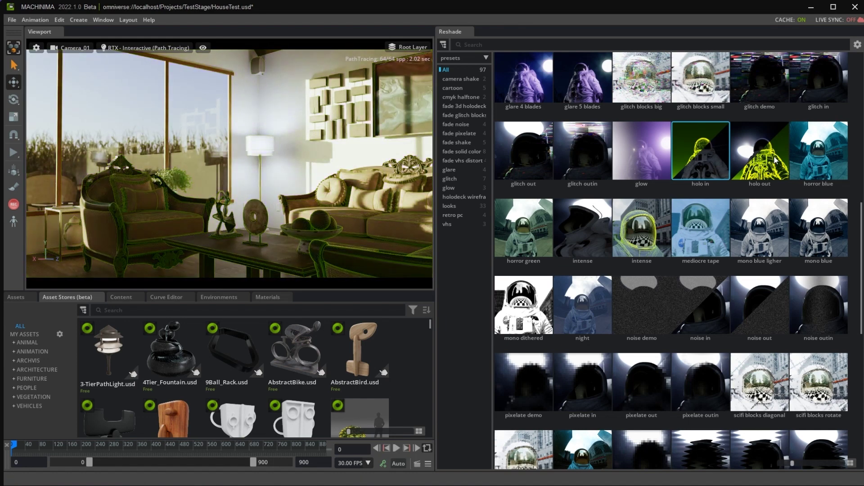
click(835, 155)
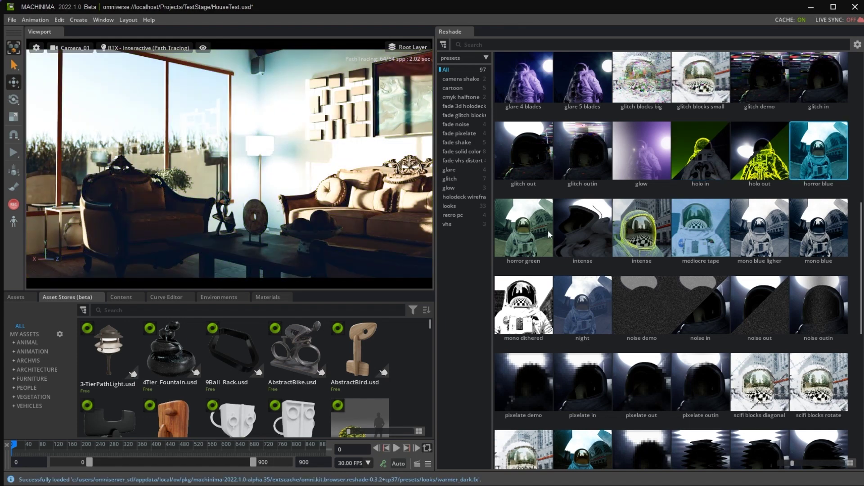
click(547, 231)
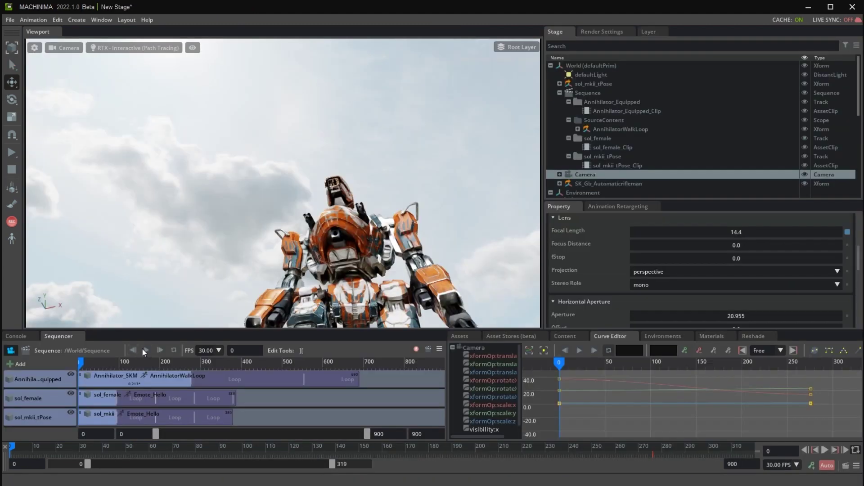
Step: Play the Annihilator mech sequence in the Sequencer, revealing the two characters below it
click(145, 350)
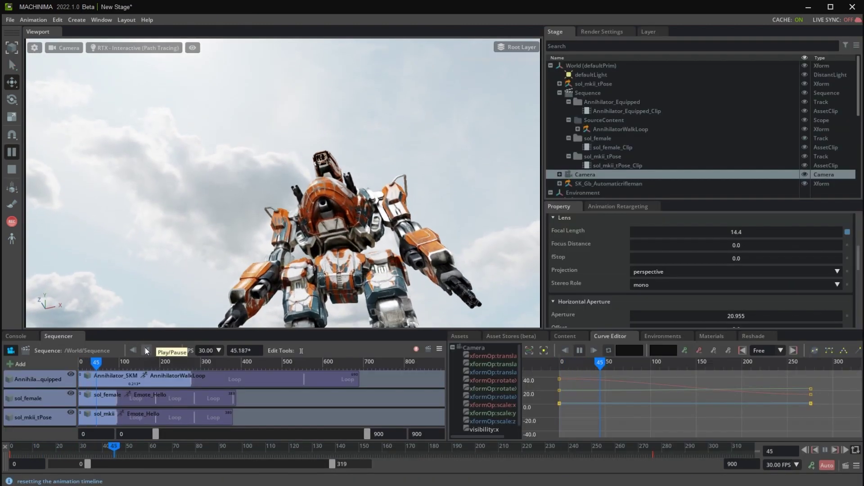